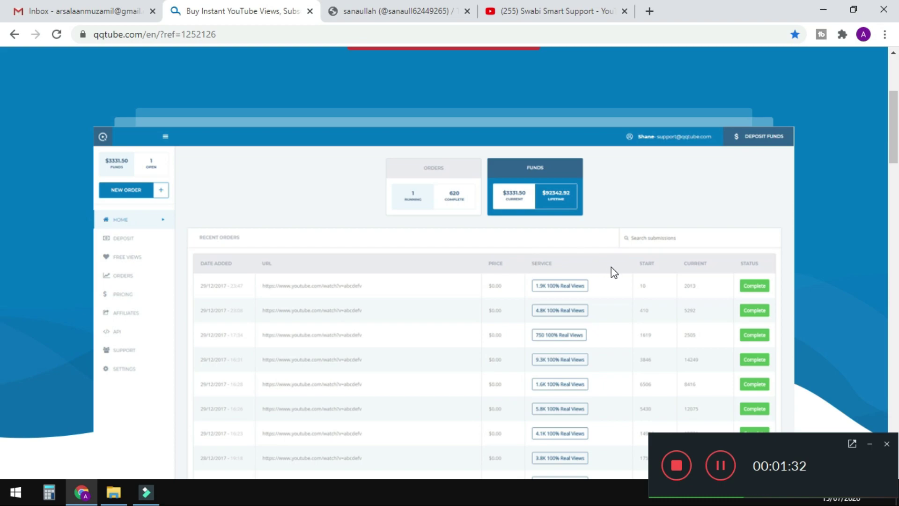
# Scroll back to the top of the QQTube homepage showing the free 1000-view trial offer.
pyautogui.scroll(-1, 614, 272)
pyautogui.scroll(-1, 614, 271)
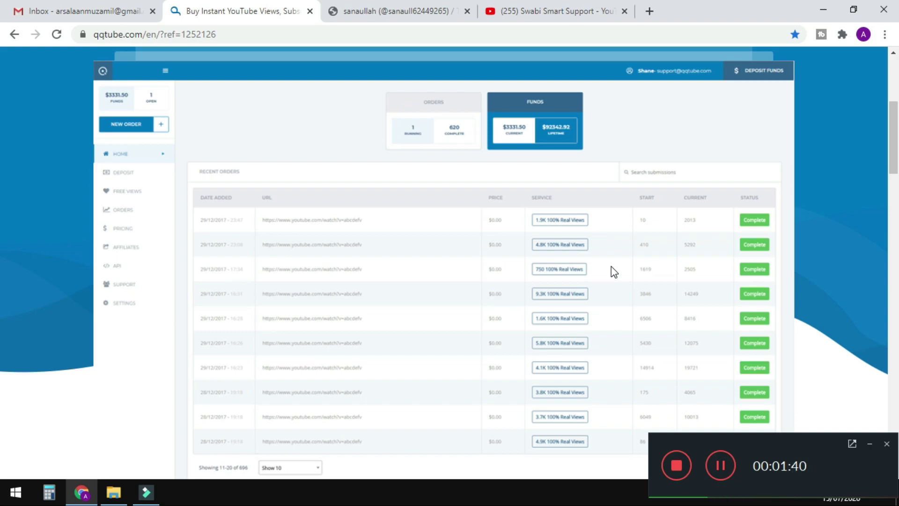
pyautogui.scroll(2, 614, 271)
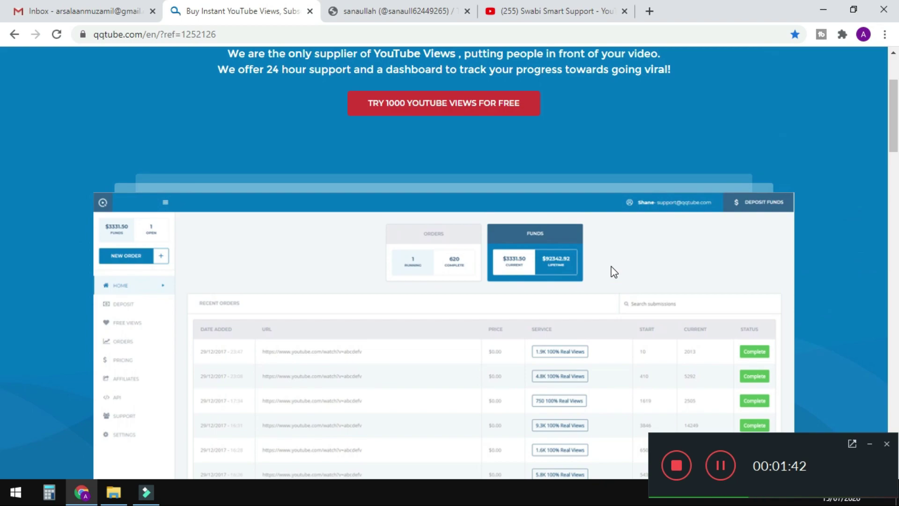
pyautogui.scroll(1, 614, 272)
pyautogui.scroll(1, 614, 272)
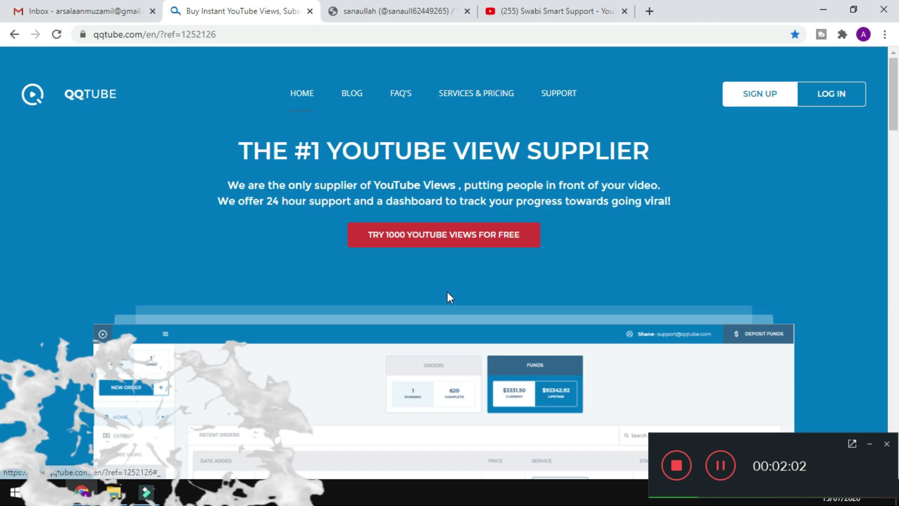
# Sign up via 'Try 1000 YouTube Views for free' with the user's name, email and password.
pyautogui.click(482, 242)
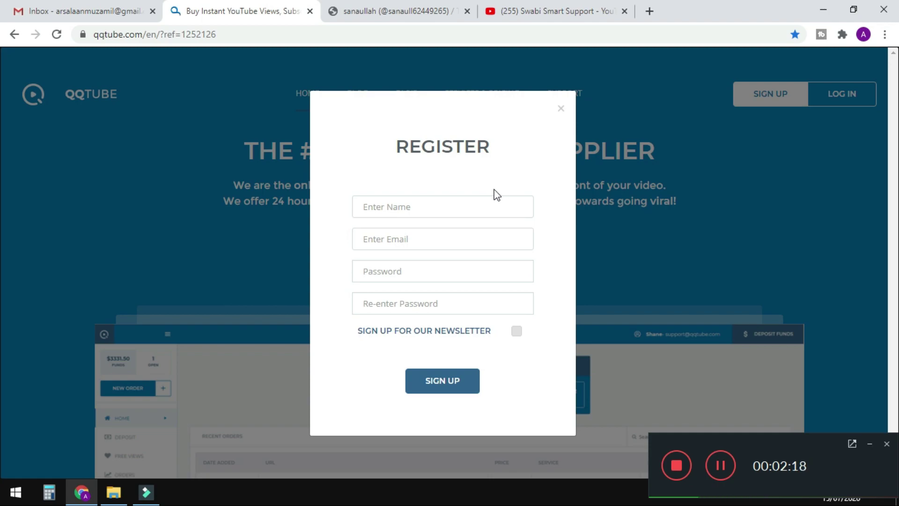
pyautogui.click(421, 207)
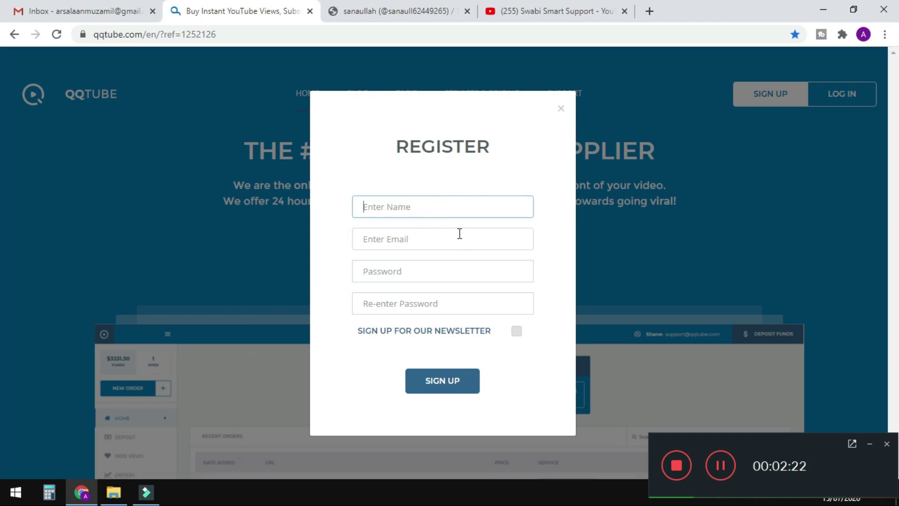
pyautogui.write('sanaullah')
pyautogui.click(459, 233)
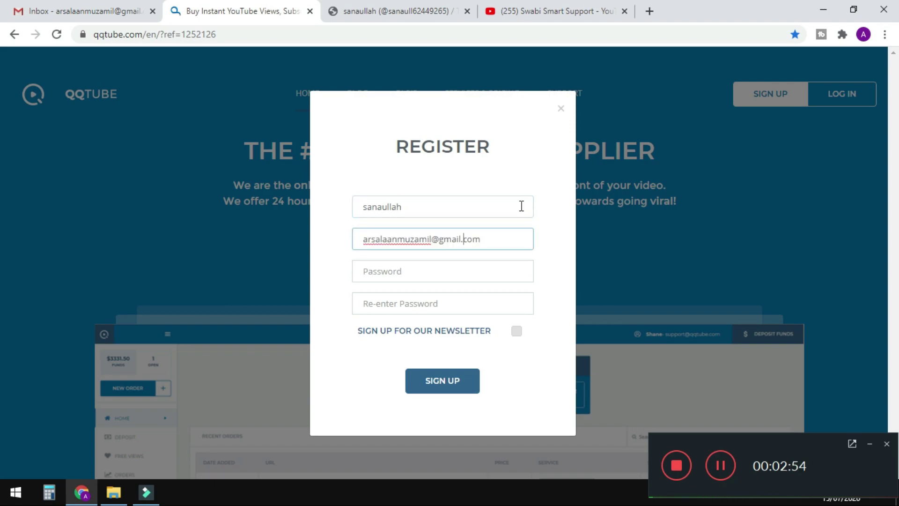
pyautogui.click(402, 272)
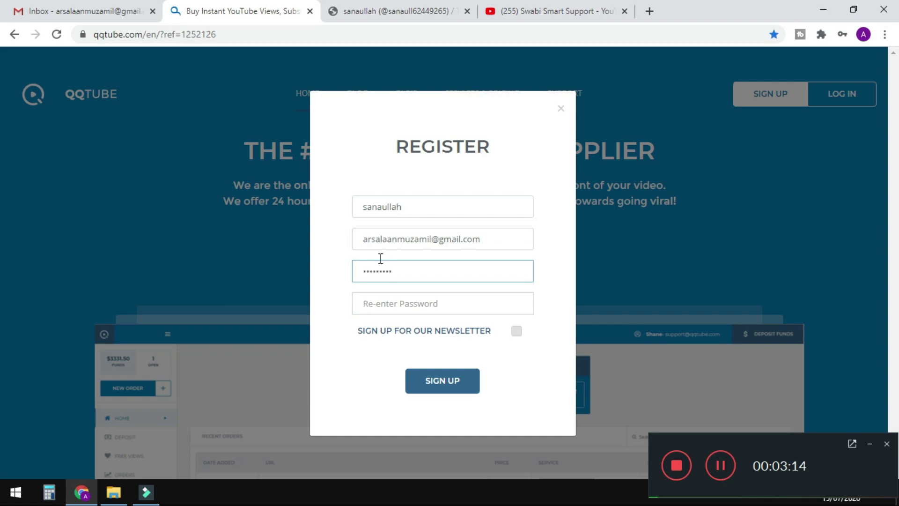
pyautogui.click(407, 305)
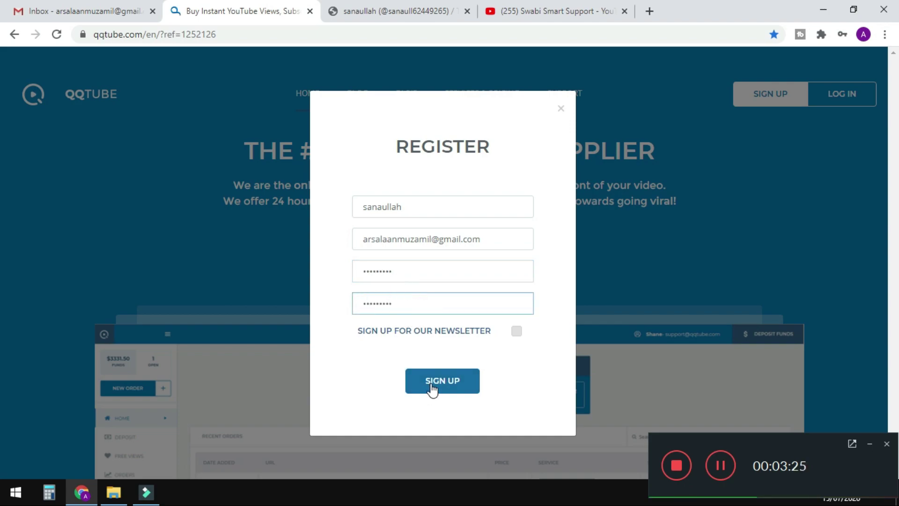
pyautogui.click(444, 382)
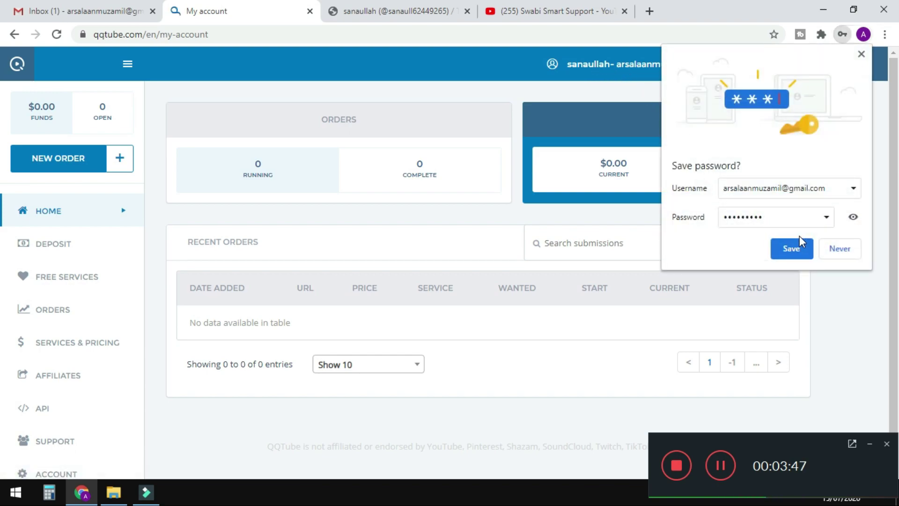
# Save the new QQTube login in Chrome and go to the Free Services page.
pyautogui.click(791, 248)
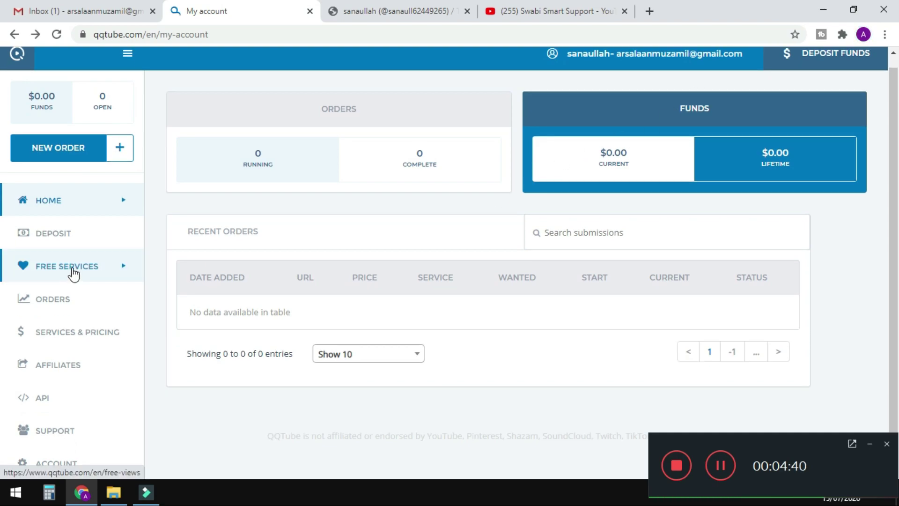
pyautogui.click(73, 267)
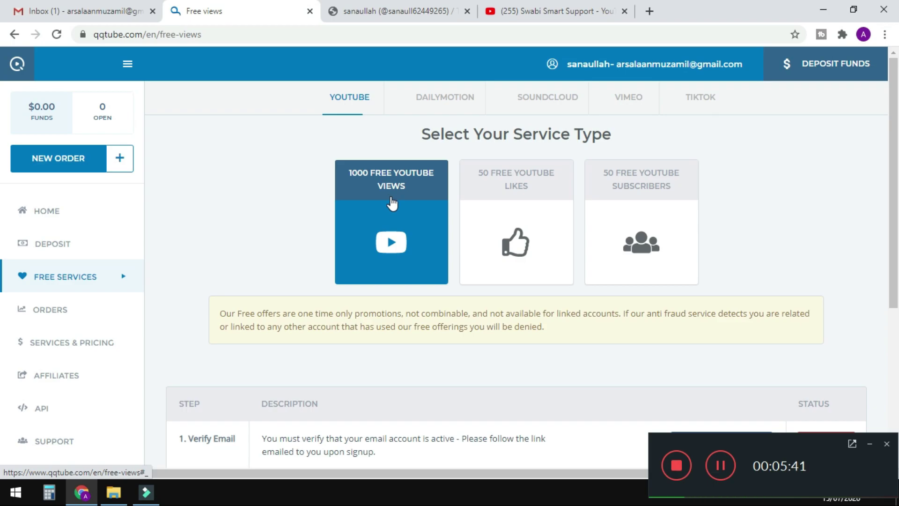
# Select the 1000 FREE YOUTUBE VIEWS offer card.
pyautogui.scroll(-2, 405, 227)
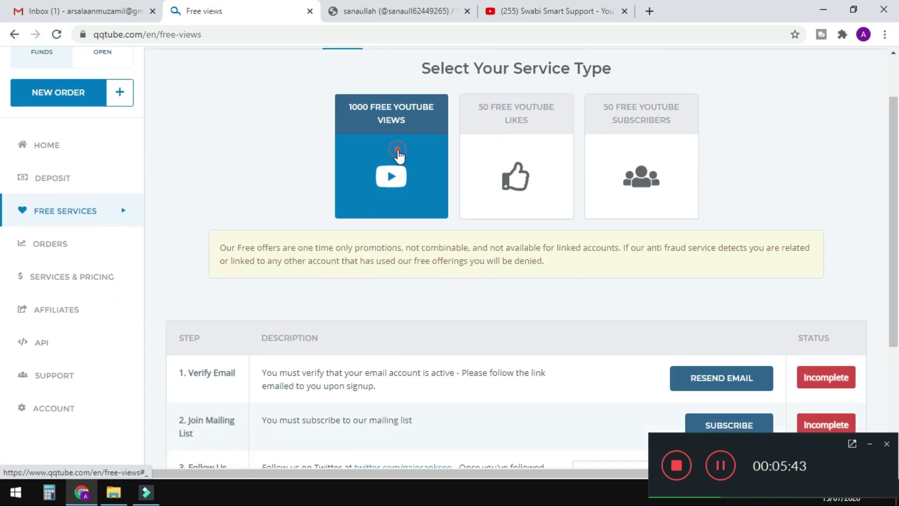
pyautogui.click(398, 151)
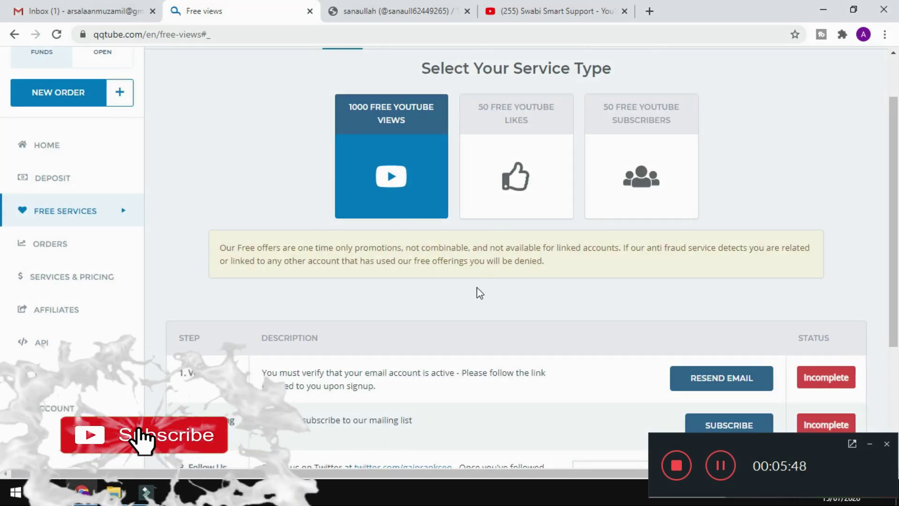
pyautogui.scroll(-2, 479, 311)
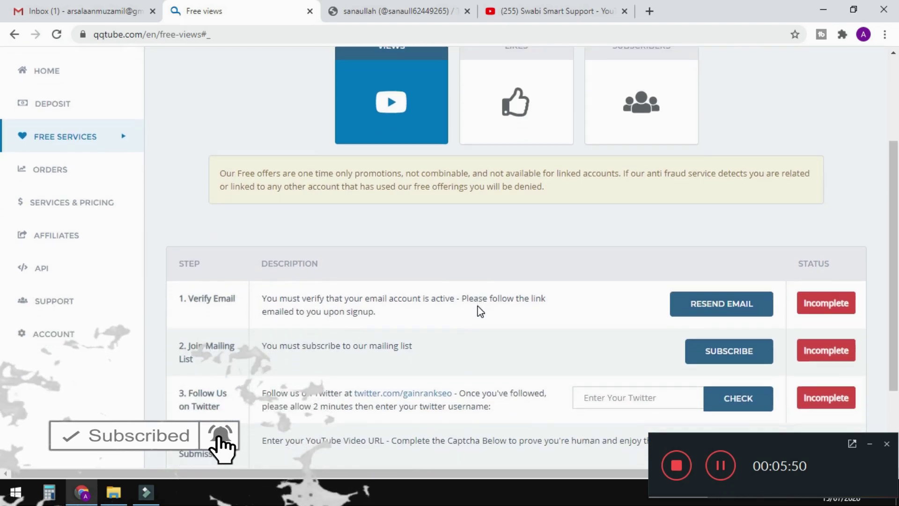
pyautogui.scroll(-1, 480, 311)
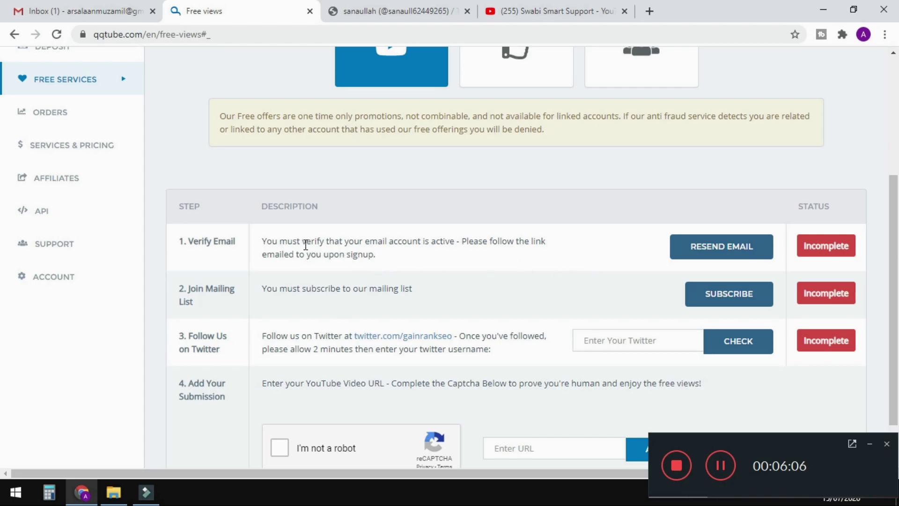
# Resend the verification email from the Verify Email row.
pyautogui.moveTo(304, 241); pyautogui.dragTo(393, 243)
pyautogui.click(393, 243)
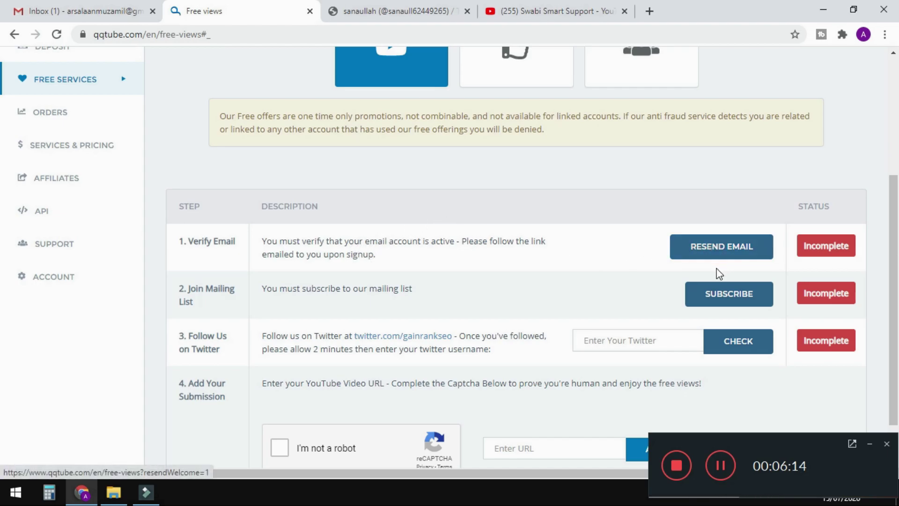
pyautogui.click(716, 248)
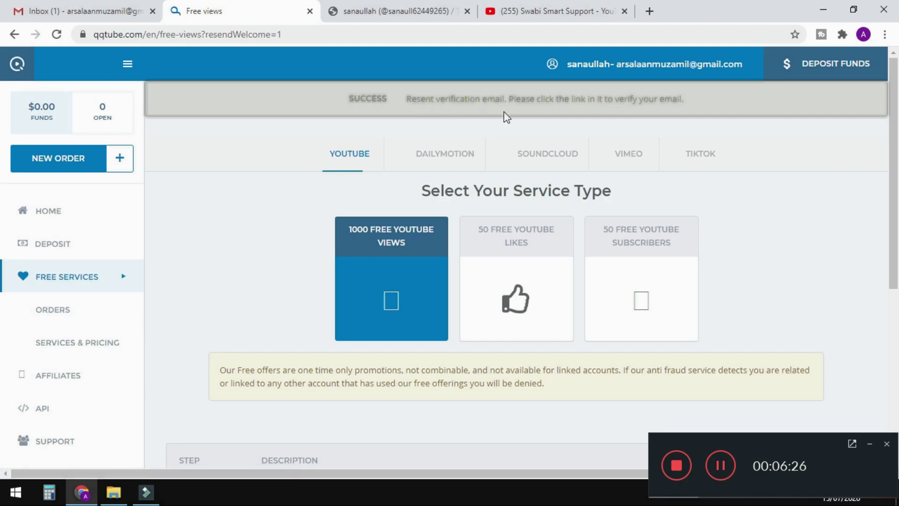
pyautogui.scroll(-2, 597, 146)
pyautogui.scroll(-3, 597, 146)
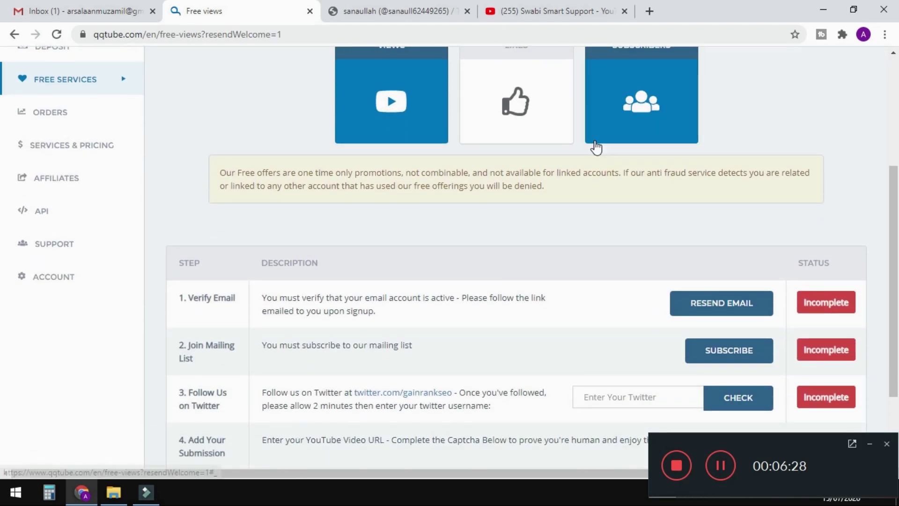
pyautogui.scroll(3, 465, 173)
# In Gmail, open the QQTube welcome email and follow its 'Verify my email now' link.
pyautogui.click(77, 14)
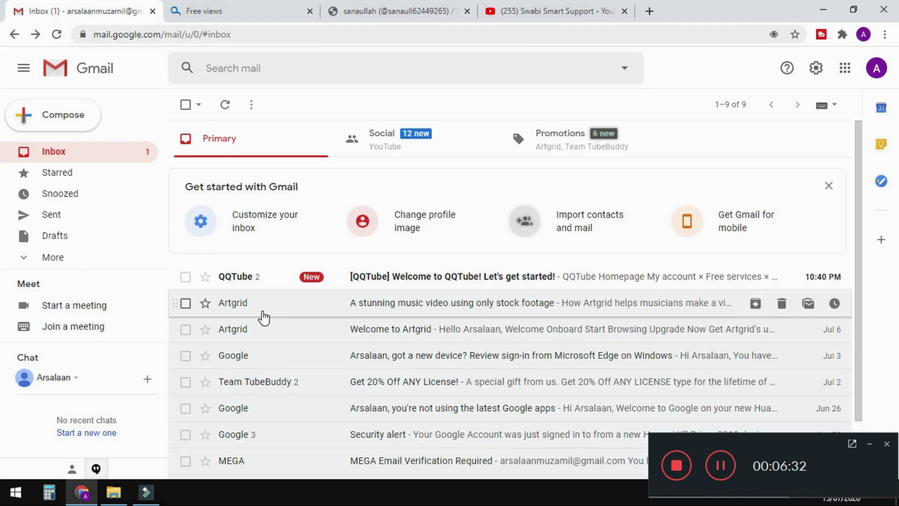
pyautogui.click(434, 277)
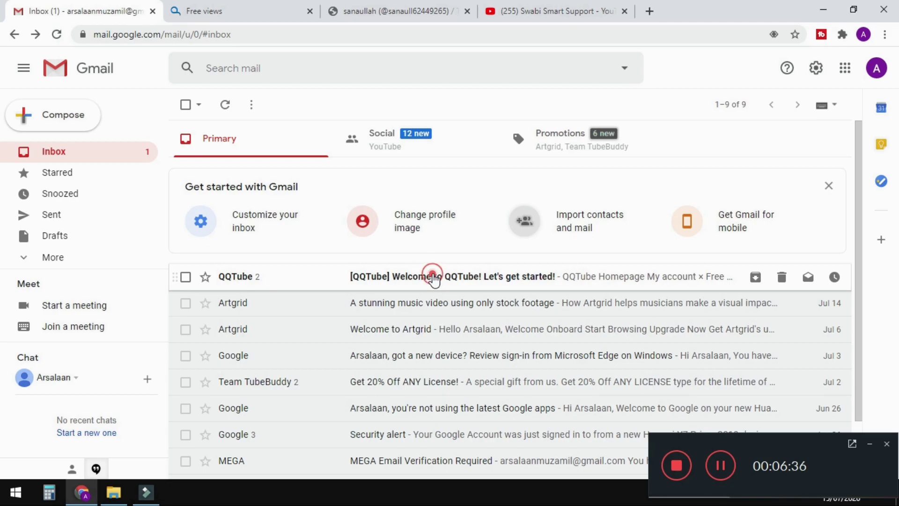
pyautogui.scroll(-3, 431, 277)
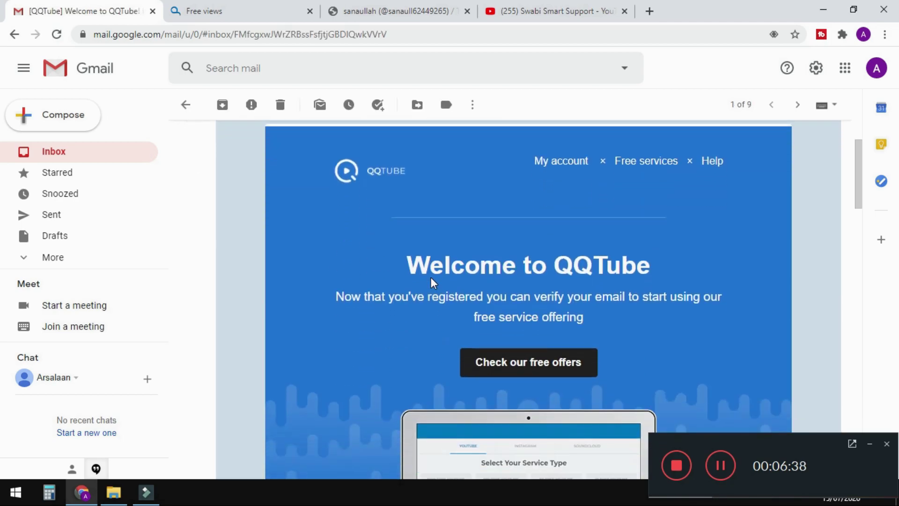
pyautogui.scroll(-2, 432, 278)
pyautogui.scroll(-5, 431, 279)
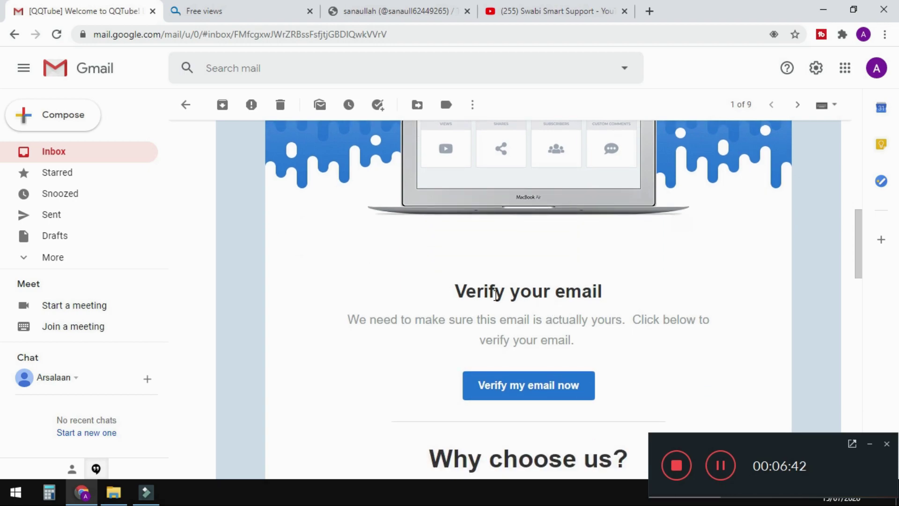
pyautogui.scroll(-1, 647, 346)
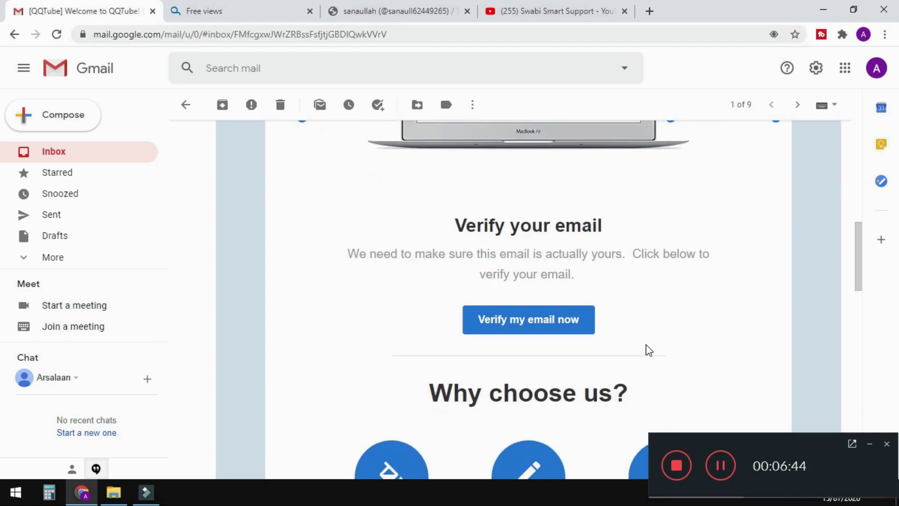
pyautogui.click(556, 322)
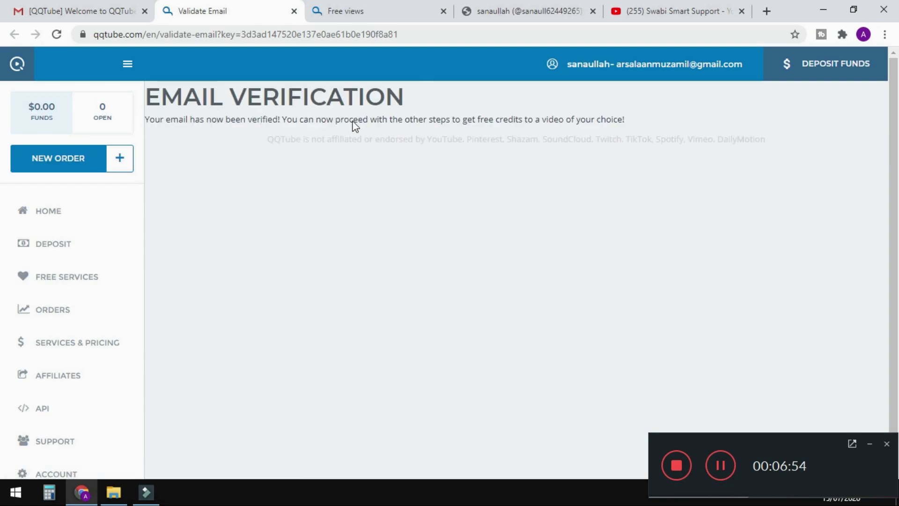
# Reopen Free Services and scroll to the steps table showing Verify Email as Complete.
pyautogui.scroll(-1, 427, 196)
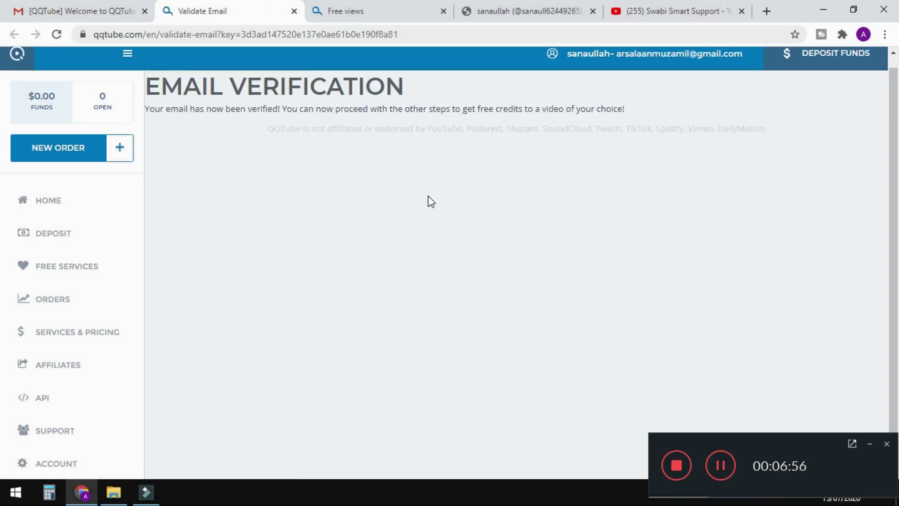
pyautogui.scroll(1, 428, 195)
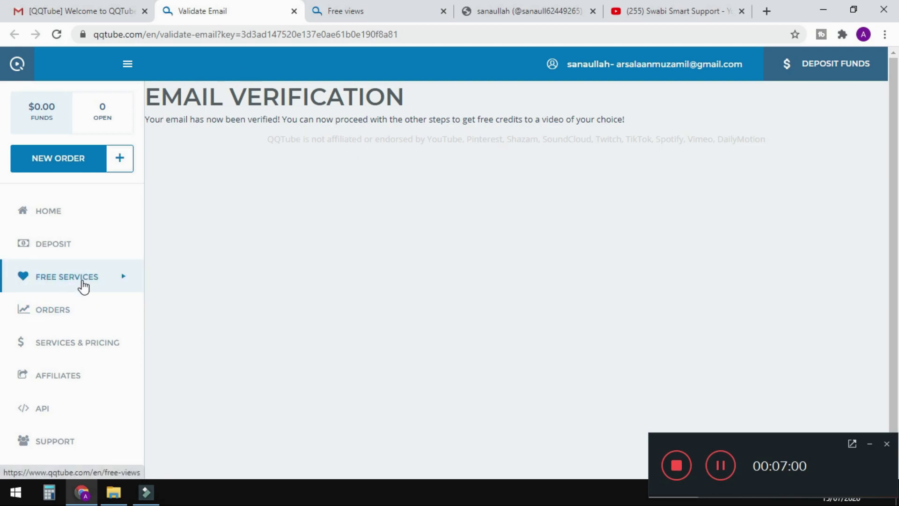
pyautogui.click(84, 284)
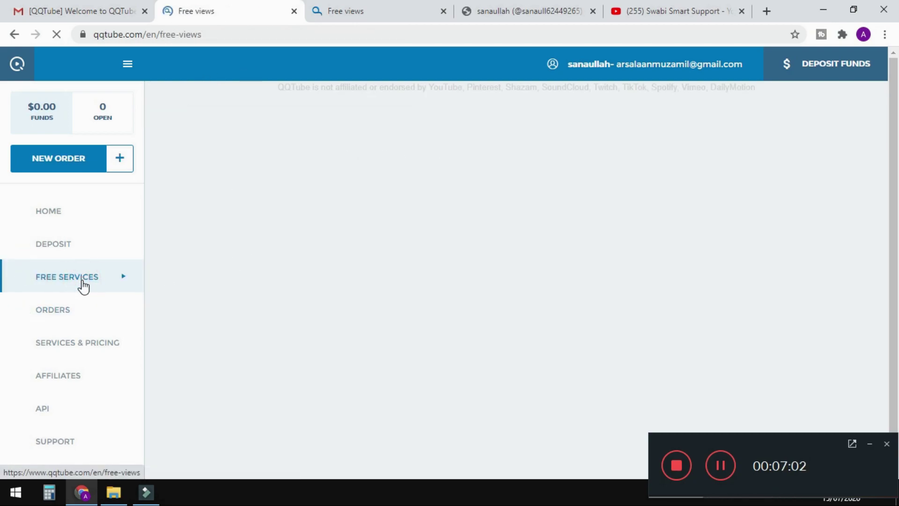
pyautogui.scroll(-3, 551, 251)
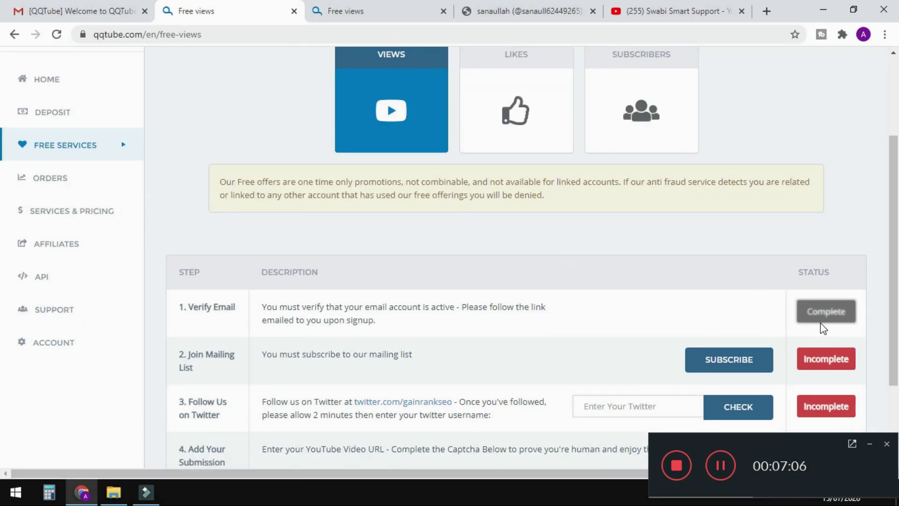
pyautogui.scroll(-2, 823, 327)
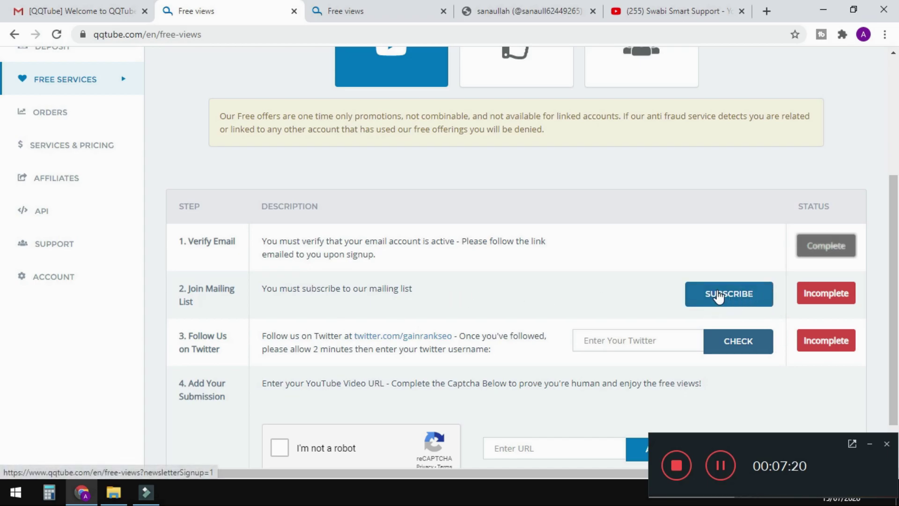
# Subscribe to the QQTube mailing list, then open the GainRank Twitter profile link.
pyautogui.click(719, 296)
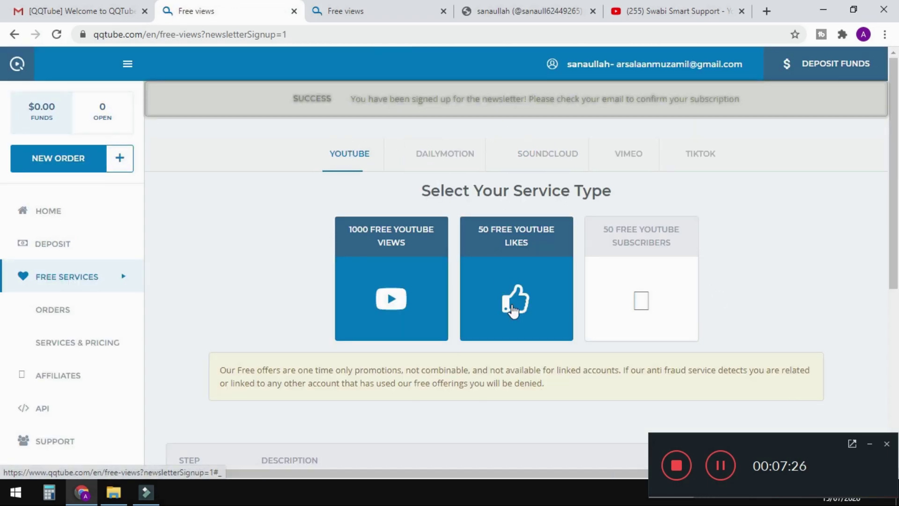
pyautogui.scroll(-3, 514, 311)
pyautogui.scroll(-3, 514, 309)
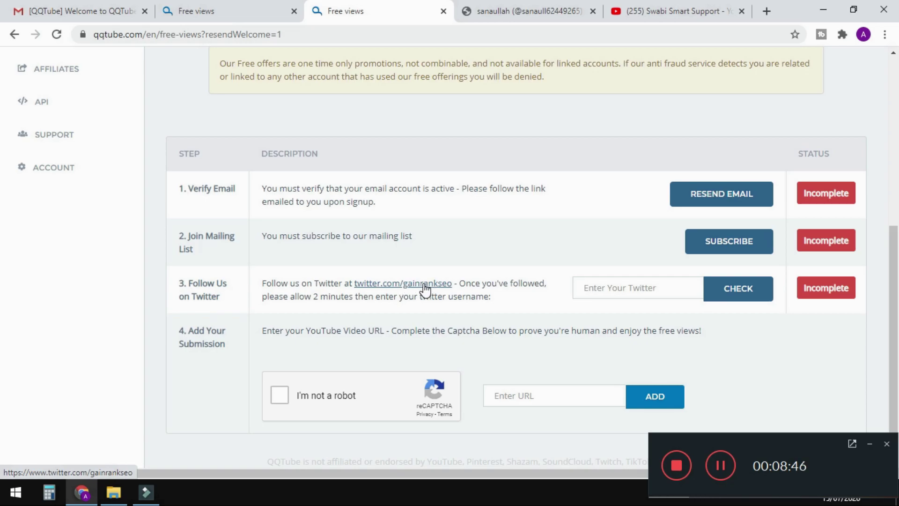
pyautogui.click(422, 287)
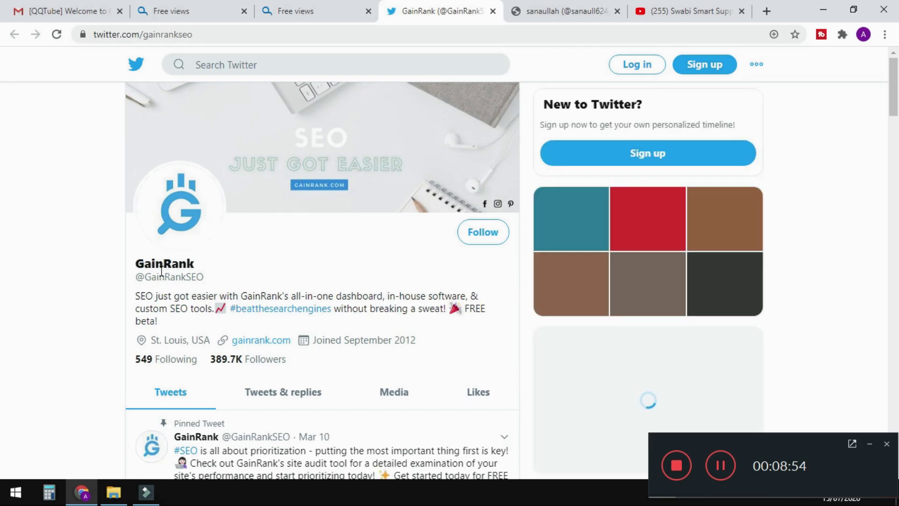
pyautogui.click(446, 20)
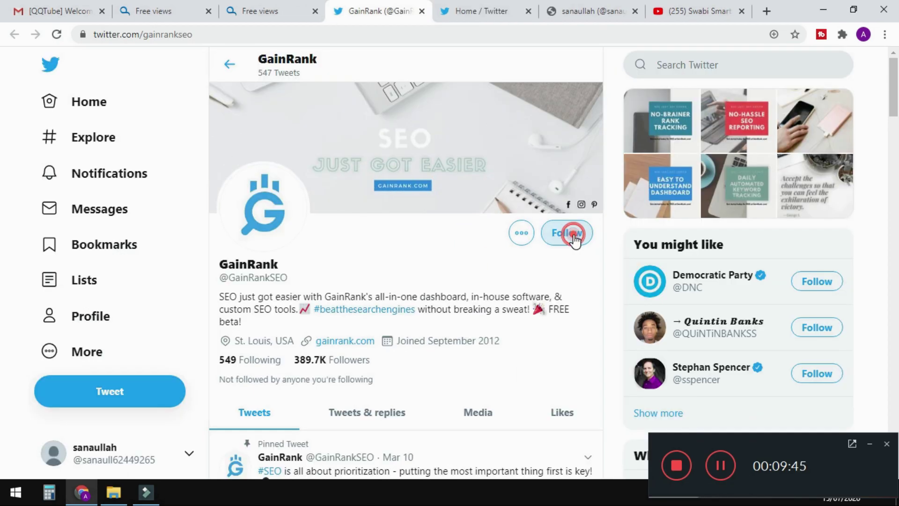
pyautogui.click(571, 233)
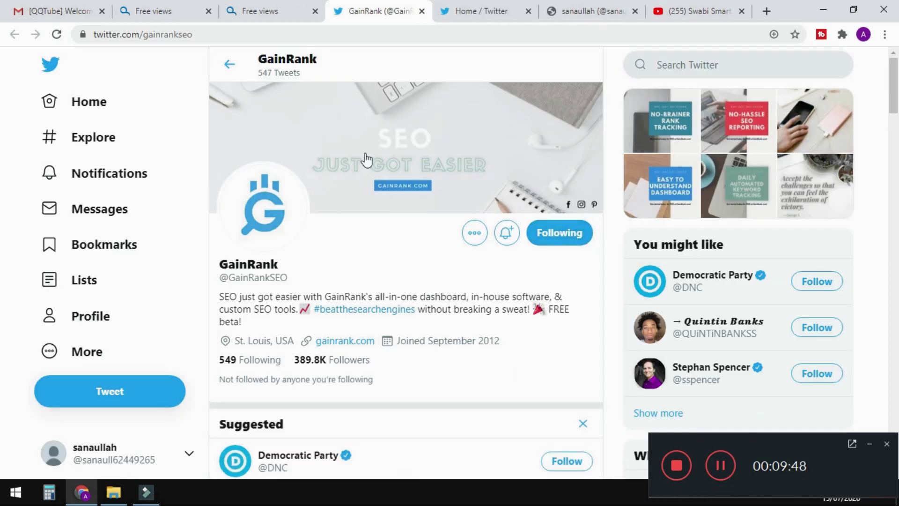
pyautogui.click(168, 15)
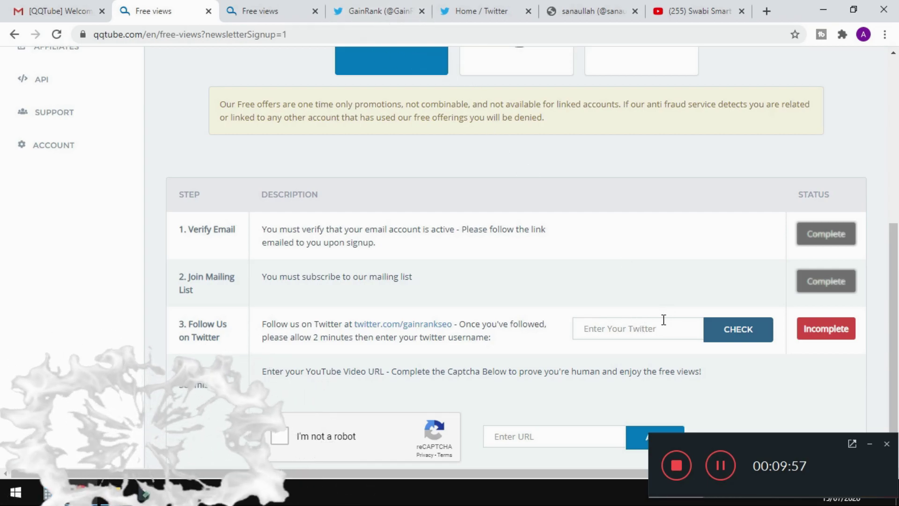
pyautogui.click(646, 328)
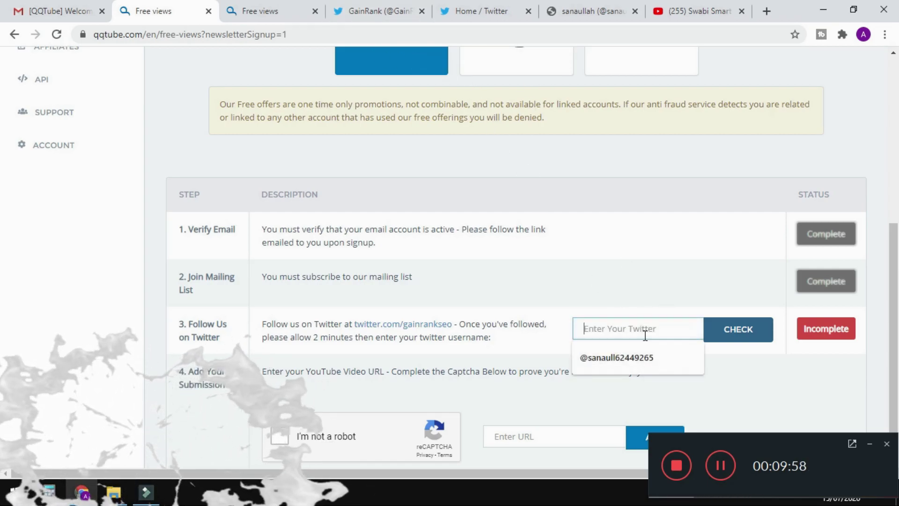
pyautogui.click(487, 11)
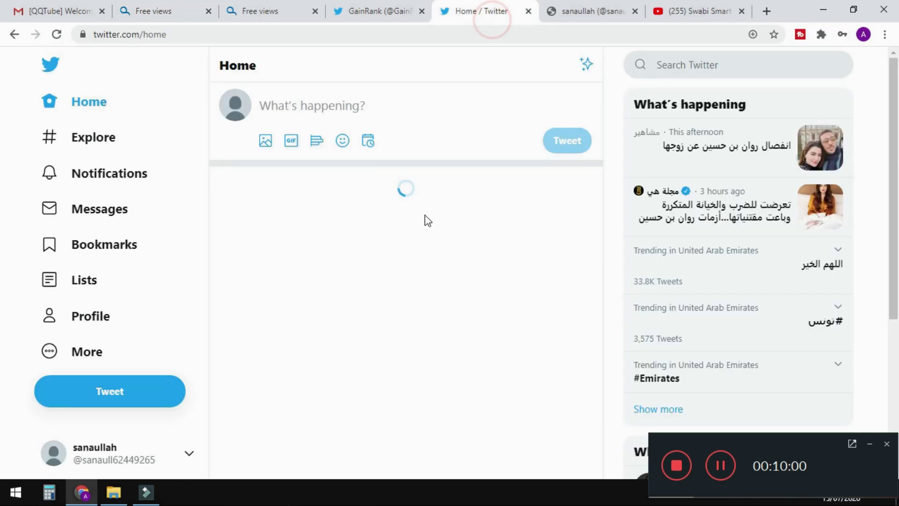
pyautogui.click(239, 109)
pyautogui.click(299, 276)
pyautogui.moveTo(300, 277); pyautogui.dragTo(239, 280)
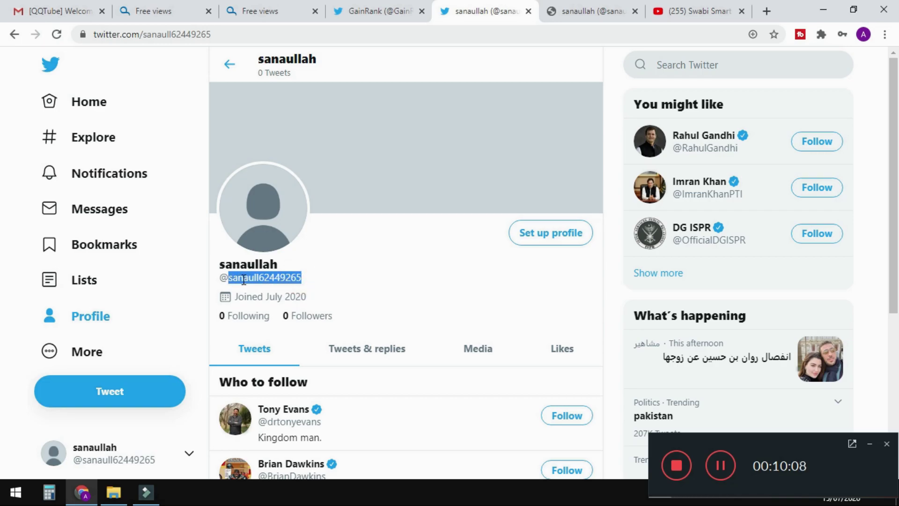
pyautogui.rightClick(244, 280)
pyautogui.click(264, 288)
# Paste the handle into QQTube's Enter Your Twitter field and CHECK it, confirming the GainRank follow.
pyautogui.click(257, 11)
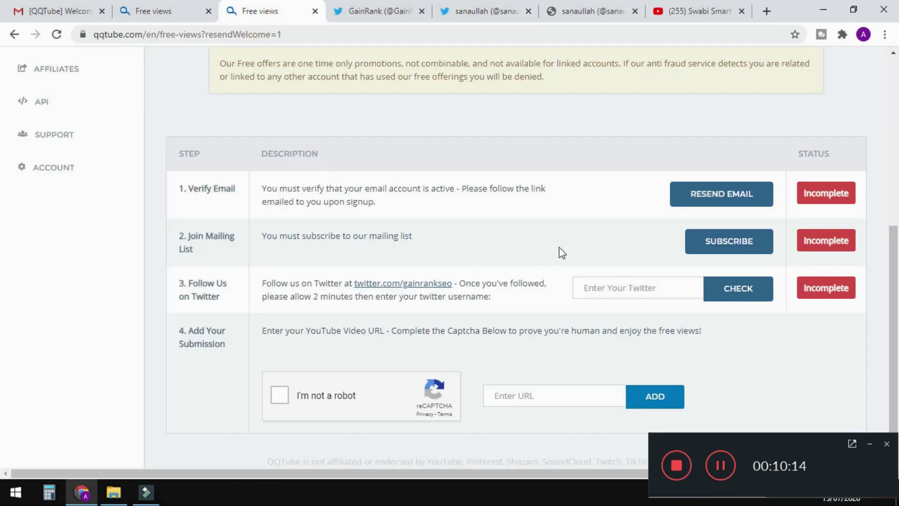
pyautogui.rightClick(599, 288)
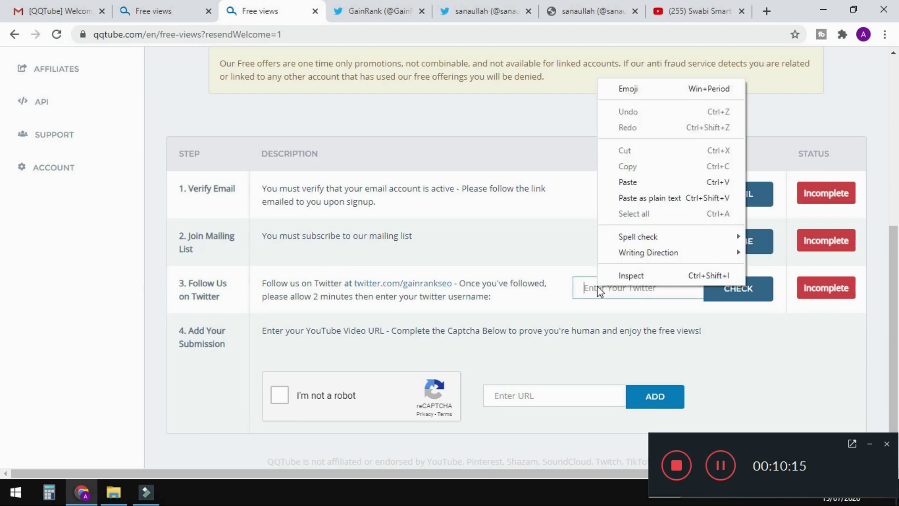
pyautogui.click(636, 183)
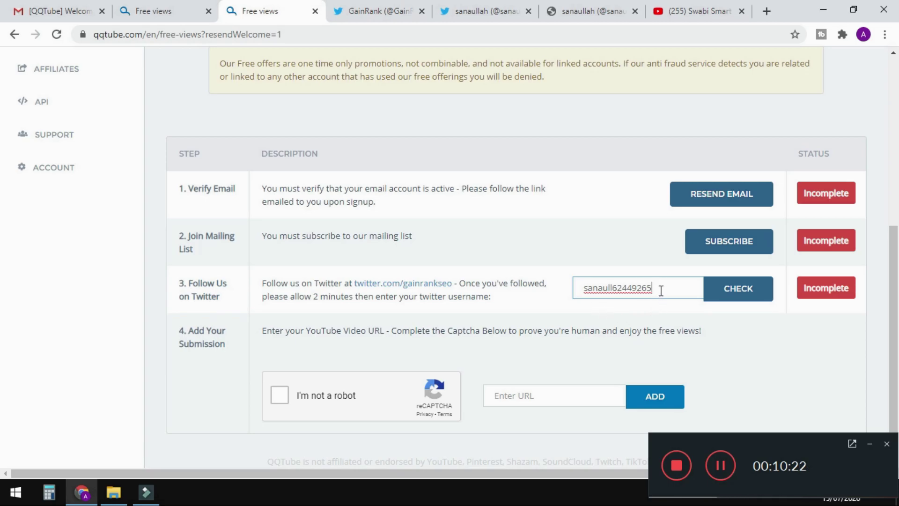
pyautogui.click(726, 294)
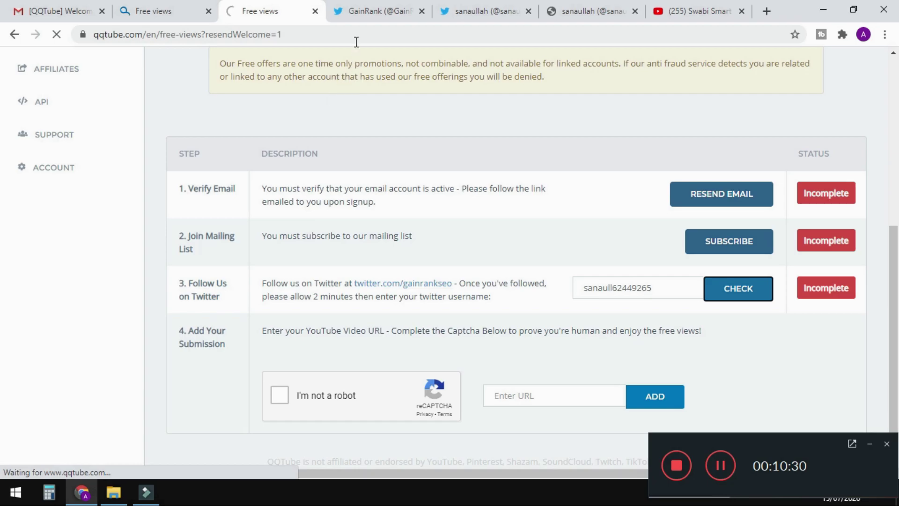
pyautogui.click(374, 12)
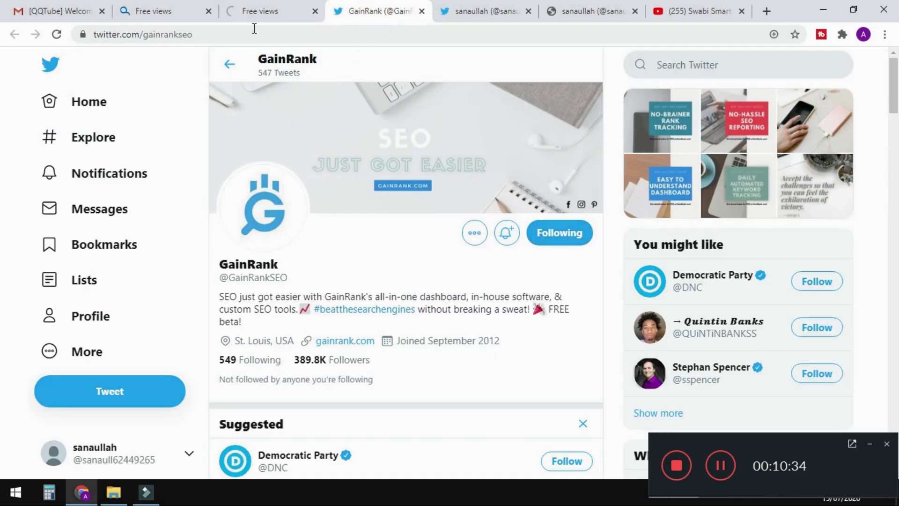
pyautogui.click(261, 11)
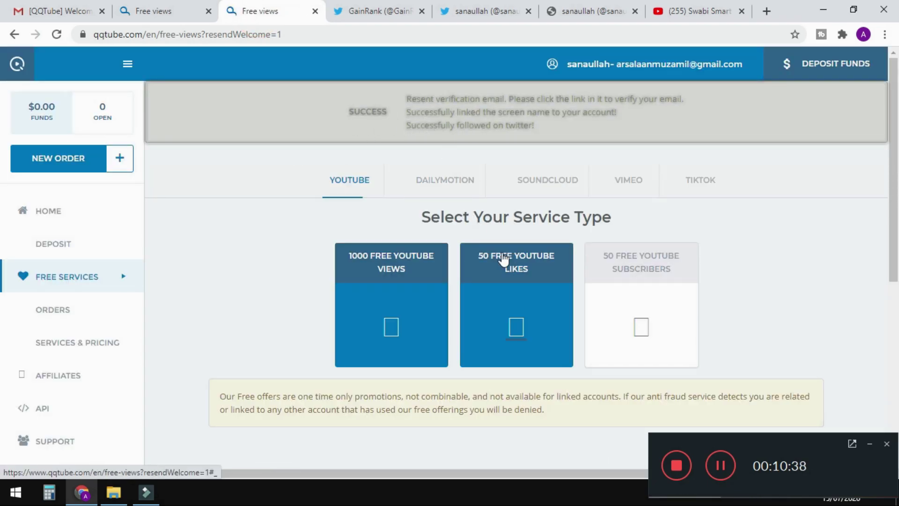
# Pass the reCAPTCHA by selecting the three traffic-light tiles and verifying.
pyautogui.scroll(-5, 587, 180)
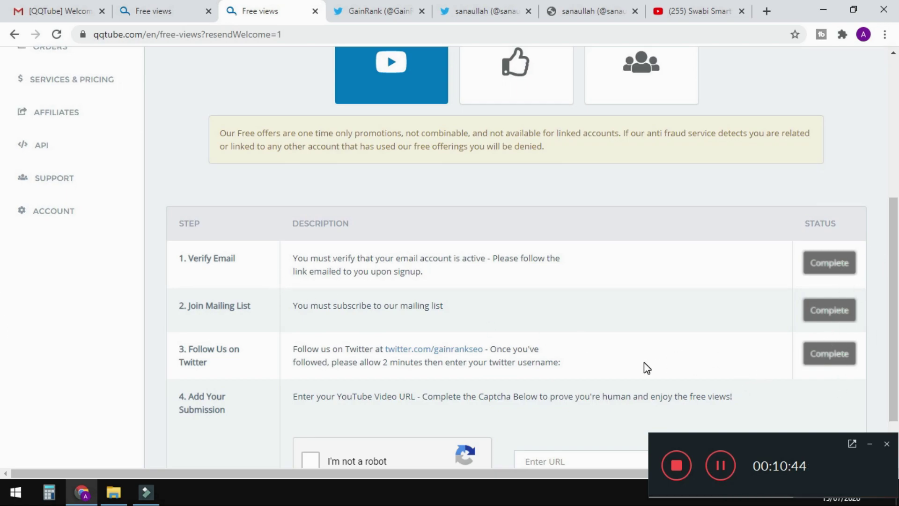
pyautogui.scroll(-2, 647, 368)
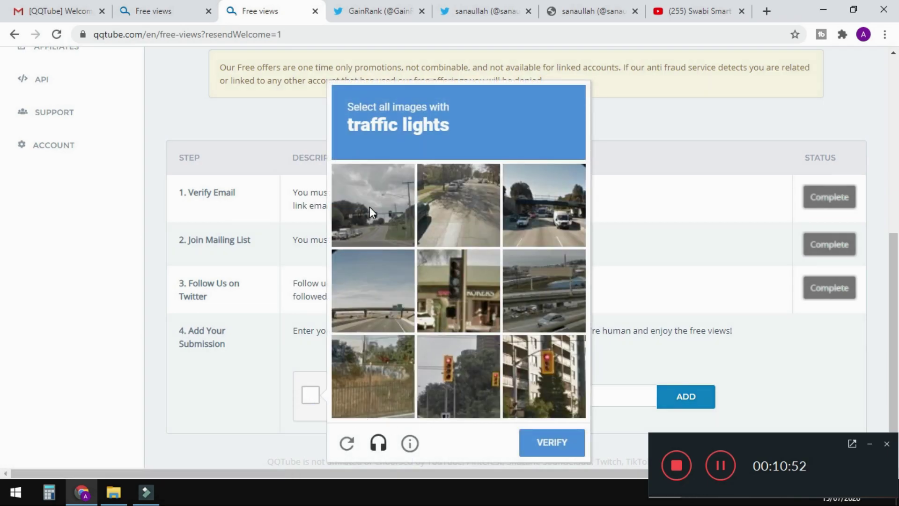
pyautogui.click(450, 292)
pyautogui.click(450, 357)
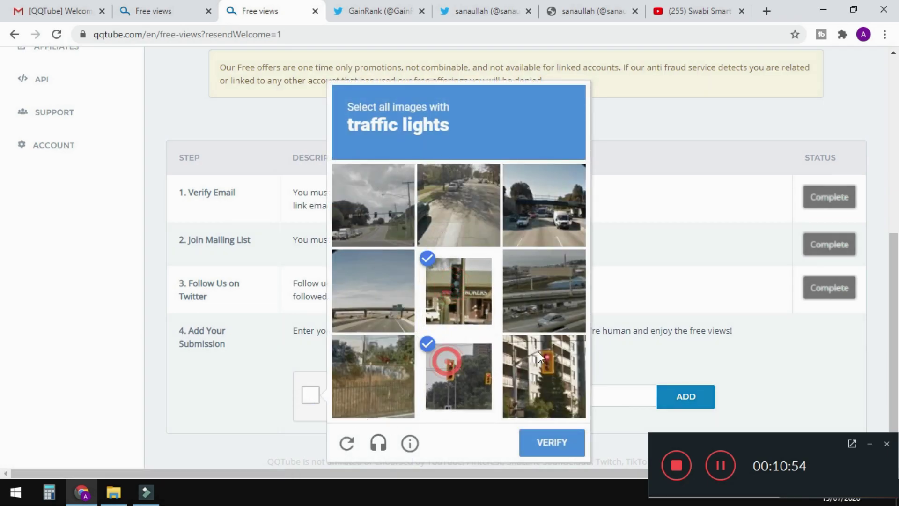
pyautogui.click(539, 358)
pyautogui.click(548, 445)
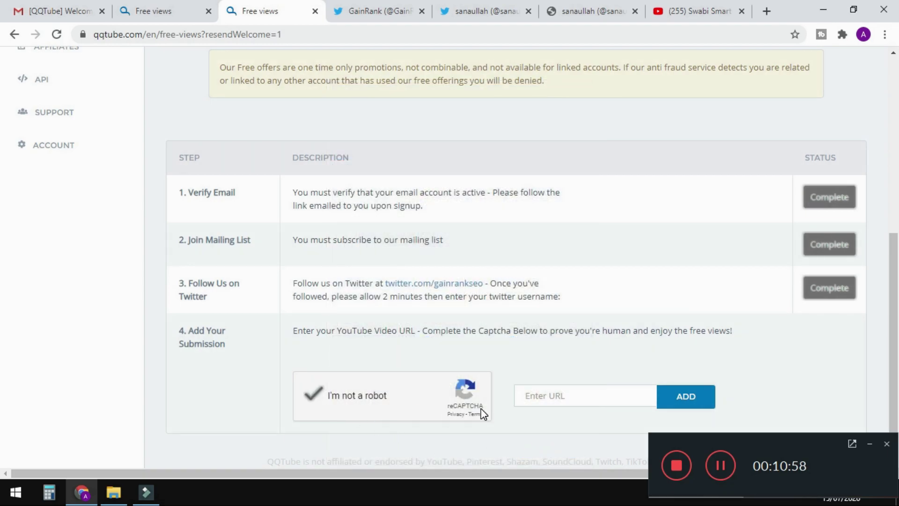
pyautogui.click(559, 396)
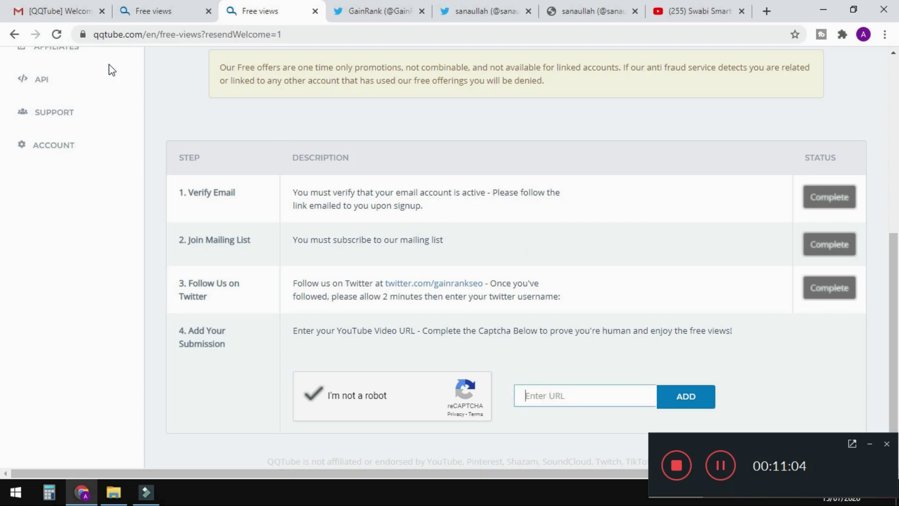
pyautogui.click(670, 14)
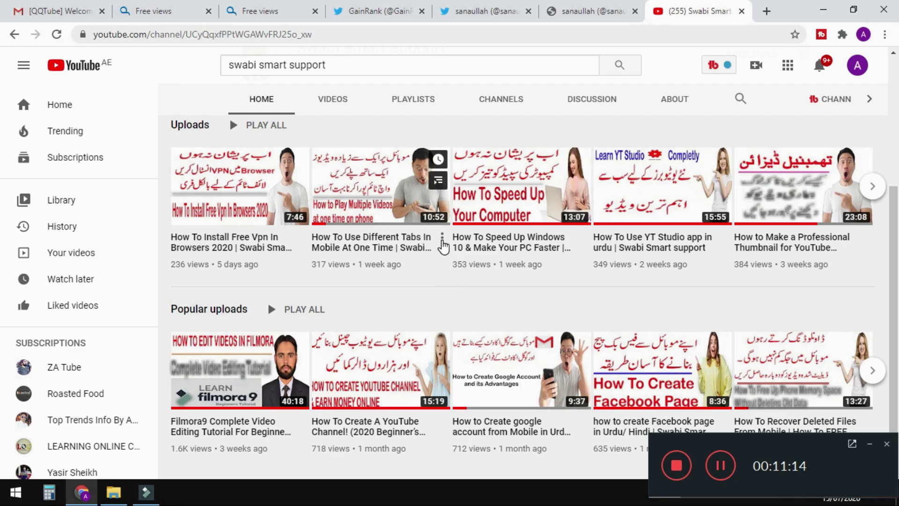
# Copy the link of the mobile-tabs video, then return to the completed QQTube free-views page.
pyautogui.rightClick(391, 199)
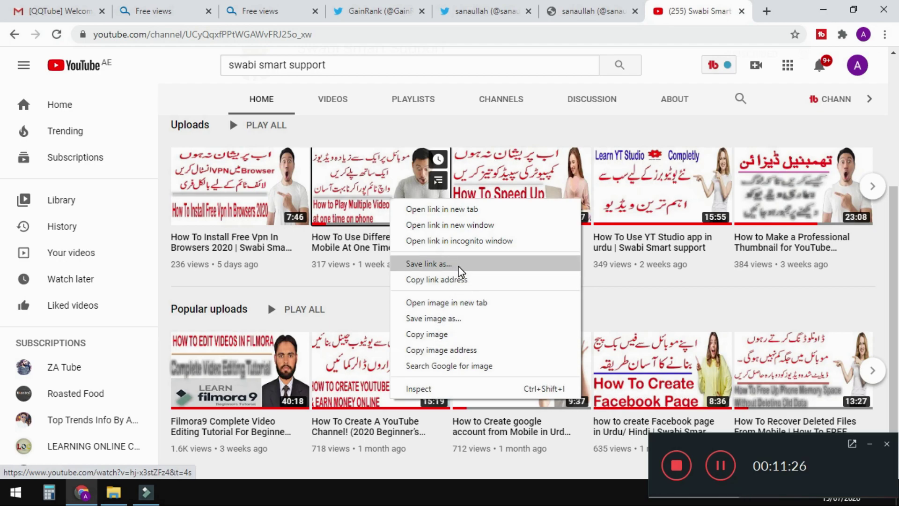
pyautogui.click(482, 279)
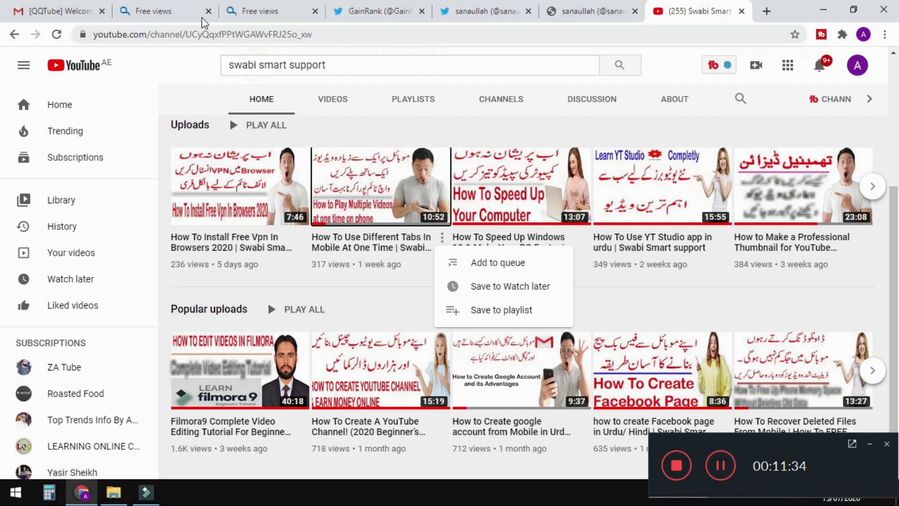
pyautogui.click(170, 17)
pyautogui.click(253, 13)
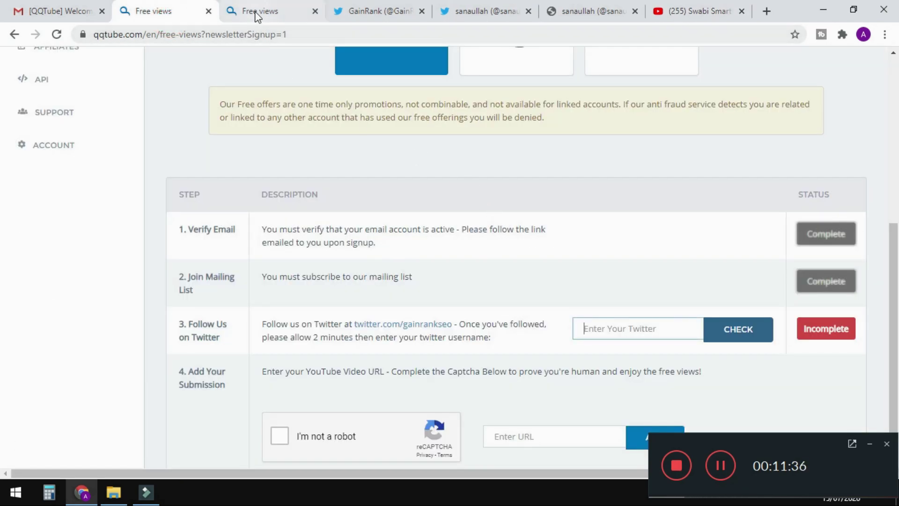
# Paste the copied YouTube video link into QQTube's Enter URL field and submit it with ADD.
pyautogui.click(549, 397)
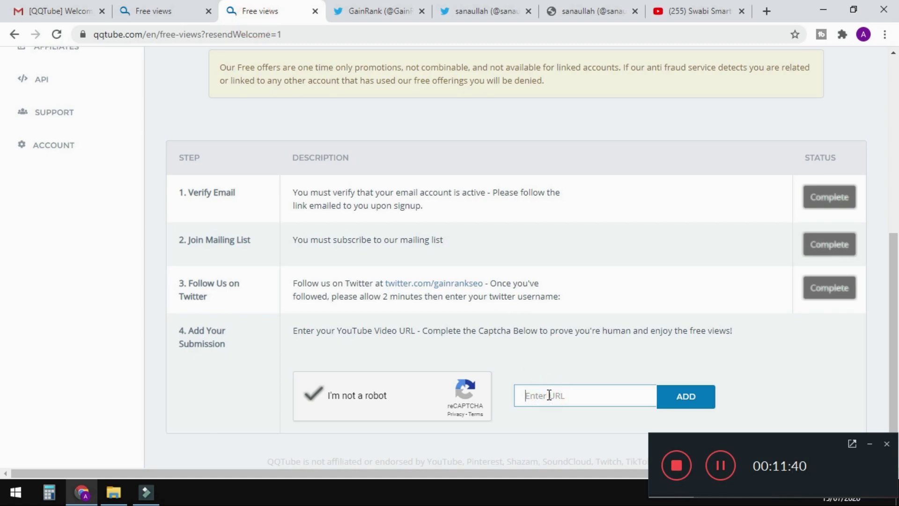
pyautogui.rightClick(548, 394)
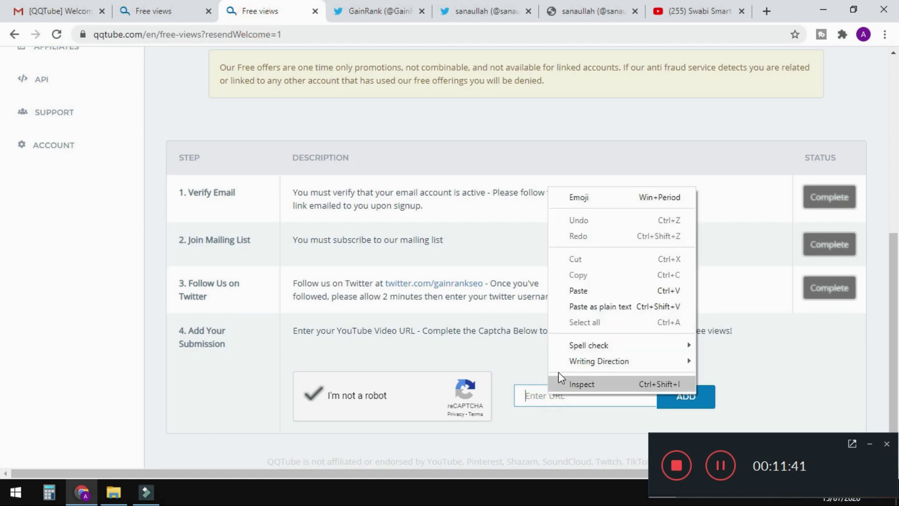
pyautogui.click(595, 291)
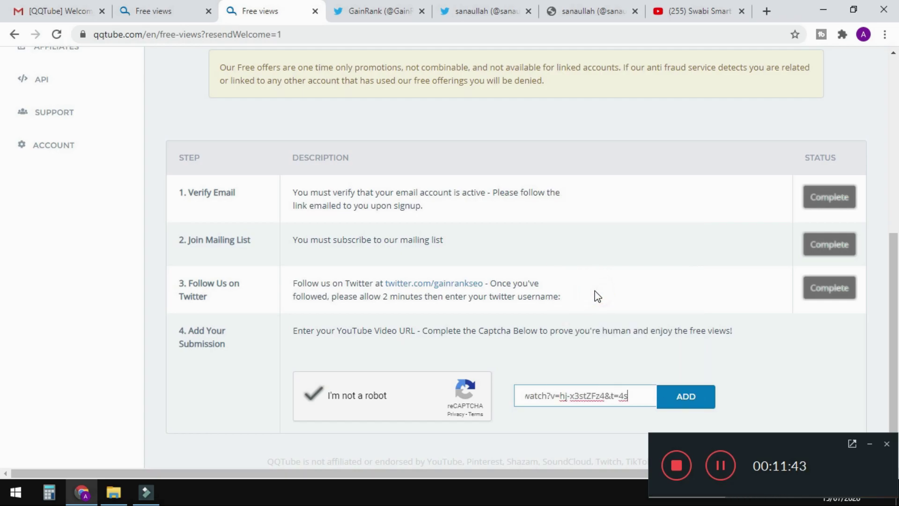
pyautogui.click(686, 397)
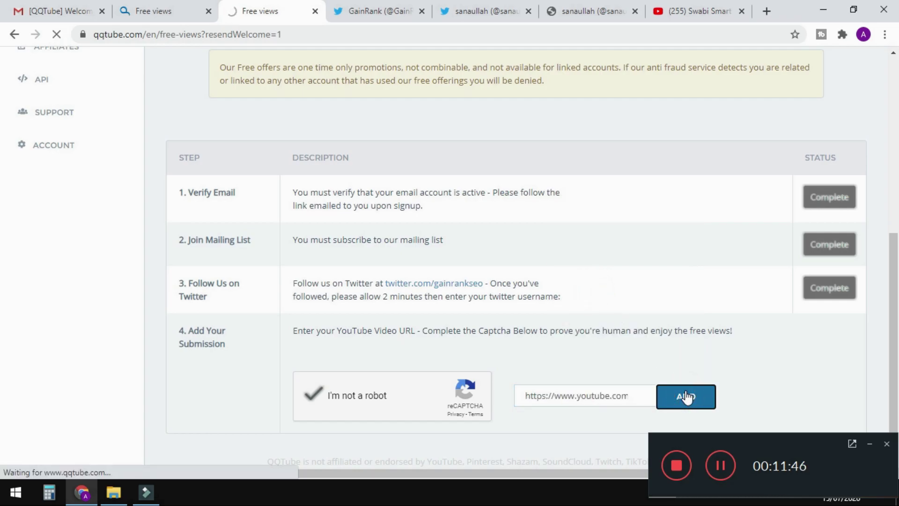